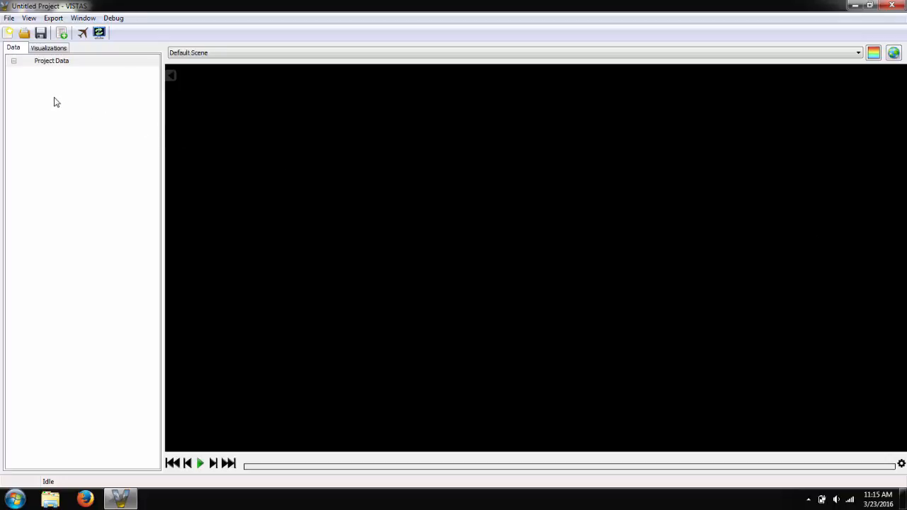
# - Import Chesapeake_10mDEM.asc and the soil moisture series starting with Spatial_VolumetricSoilMoistureLayer_1_3_2003_1.asc into the project
pyautogui.click(9, 18)
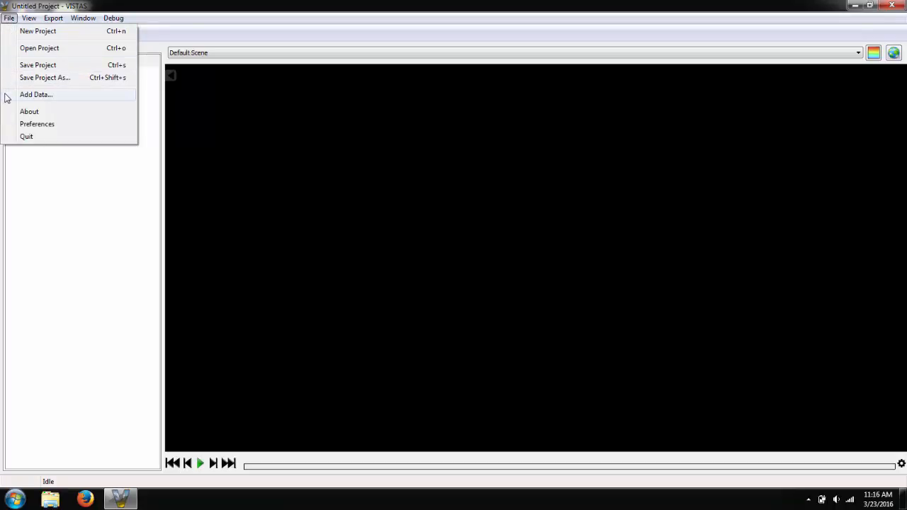
pyautogui.click(9, 95)
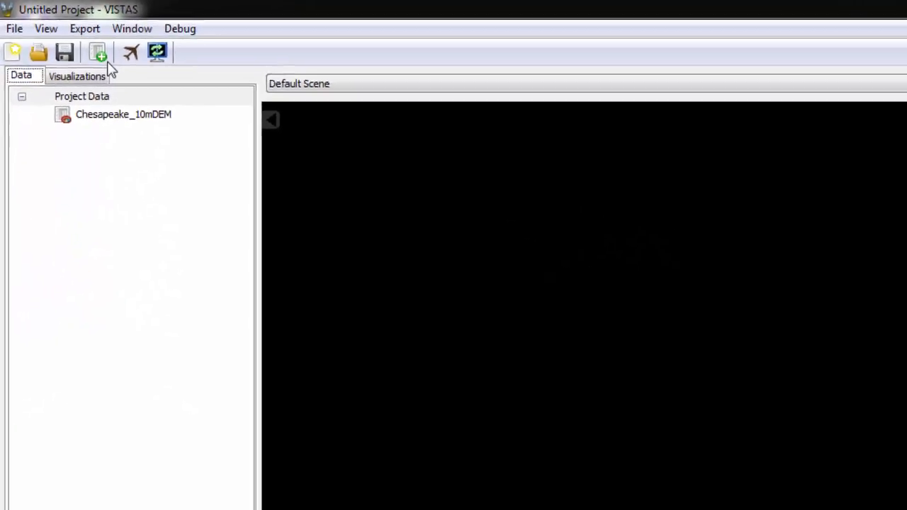
pyautogui.click(186, 107)
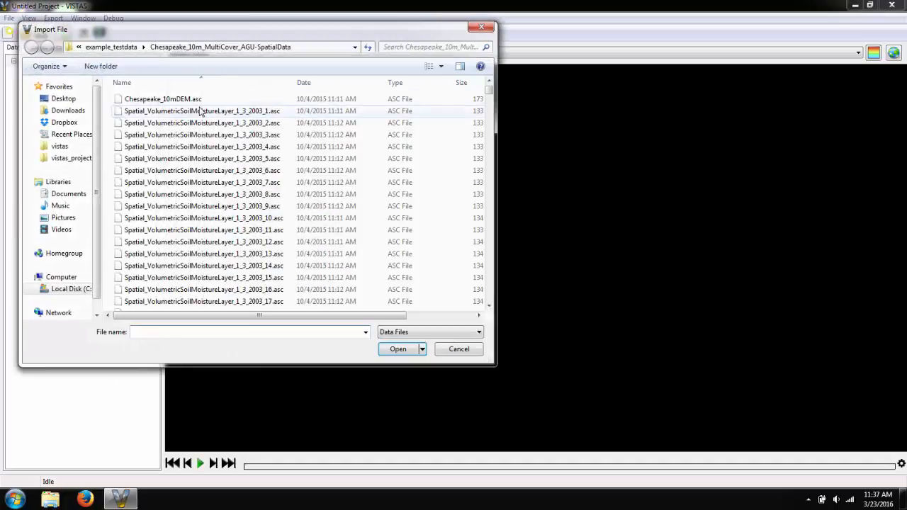
pyautogui.doubleClick(201, 111)
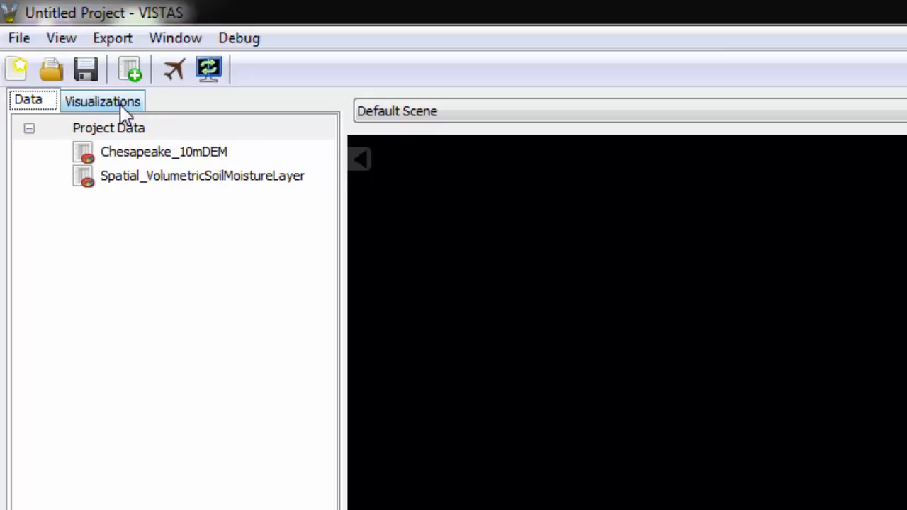
# - Add a Core: 3D Terrain & Color visualization to the Default Scene
pyautogui.click(121, 107)
pyautogui.rightClick(143, 160)
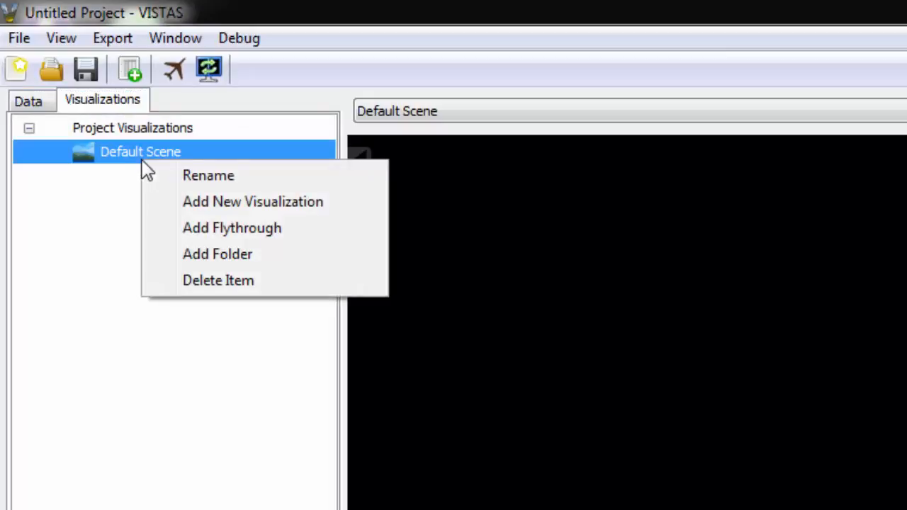
pyautogui.click(350, 212)
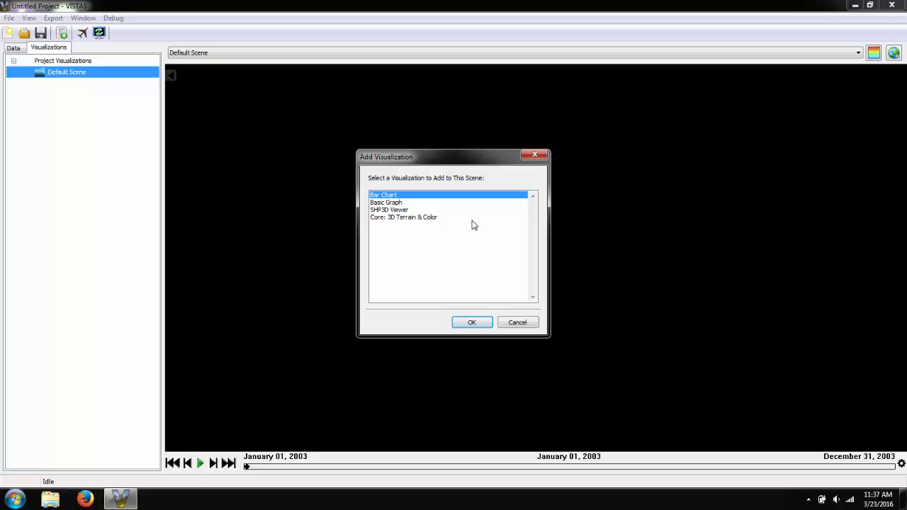
pyautogui.doubleClick(474, 224)
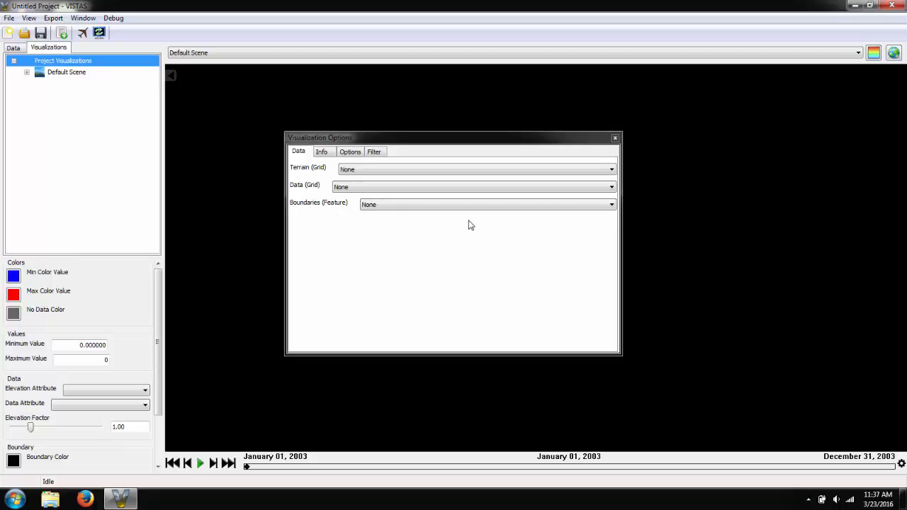
# - Assign Chesapeake_10mDEM as the visualization's terrain grid and Spatial_VolumetricSoilMoistureLayer as its data grid
pyautogui.click(395, 173)
pyautogui.click(397, 186)
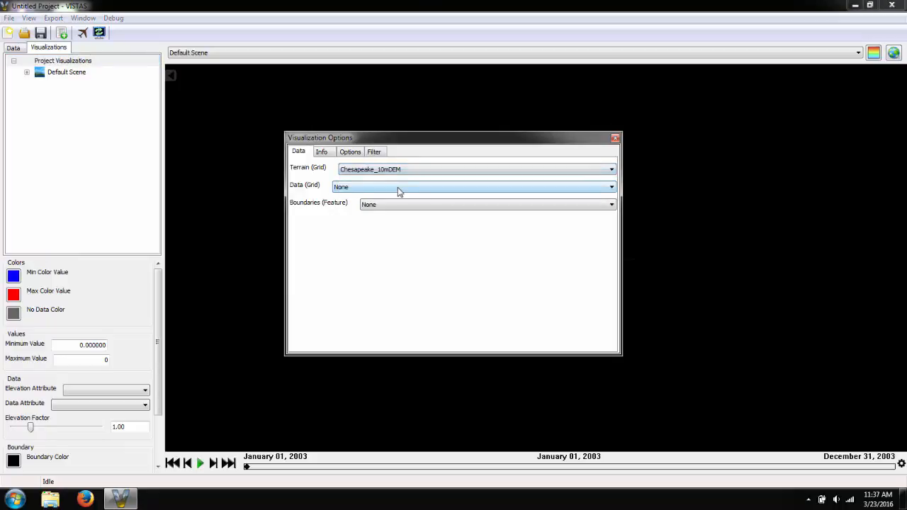
pyautogui.click(444, 189)
pyautogui.click(439, 212)
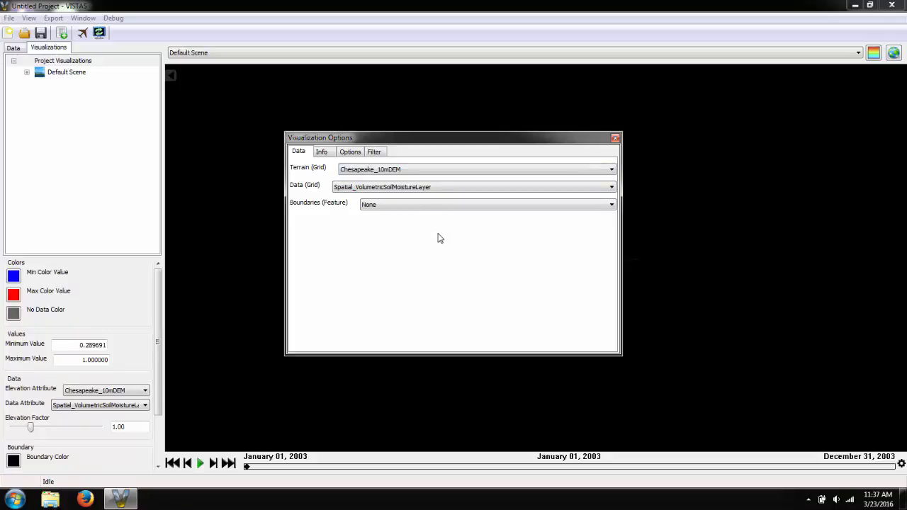
# - Review the visualization's plugin information and its color, value, elevation, boundary and graphics options
pyautogui.click(328, 155)
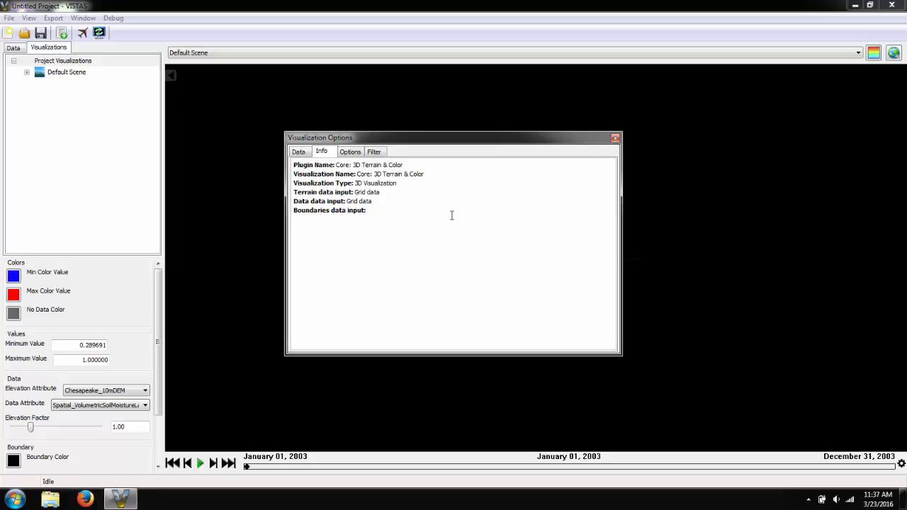
pyautogui.click(358, 156)
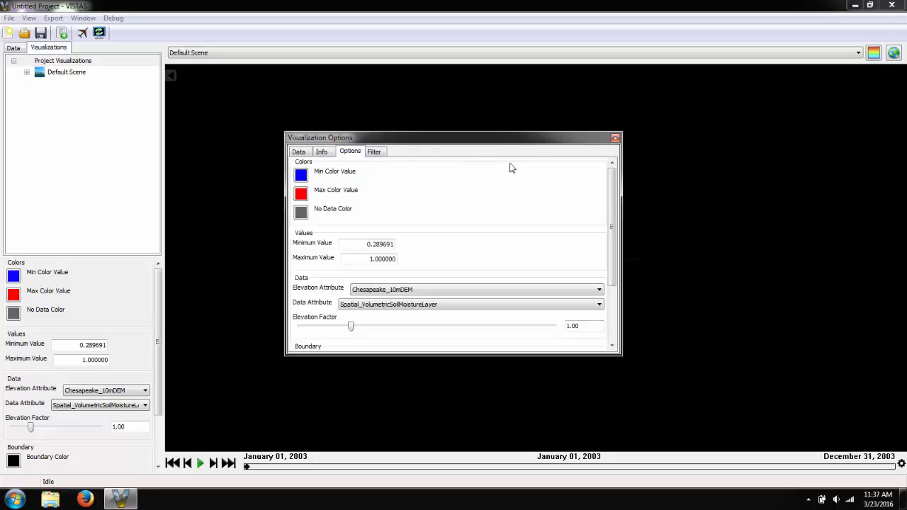
pyautogui.moveTo(614, 188); pyautogui.dragTo(616, 248)
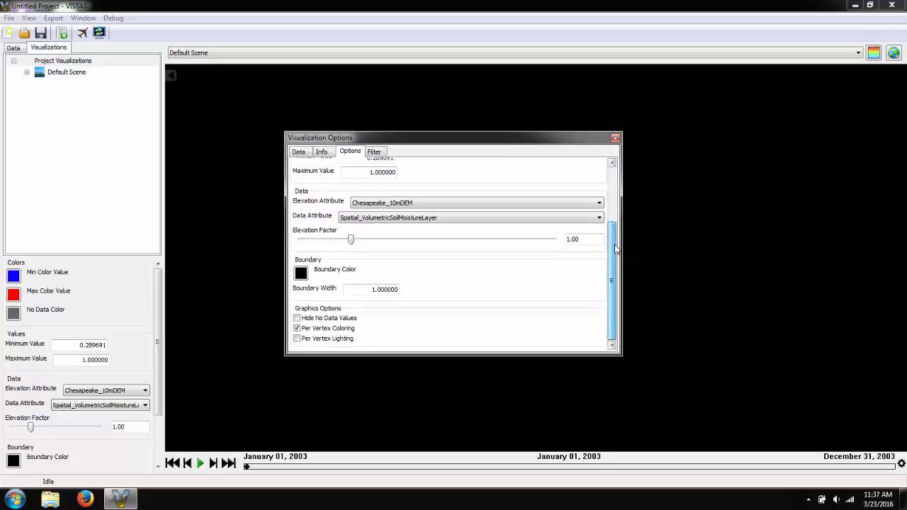
# - Filter the soil moisture data to values between about 0.680 and 0.957 and close the visualization options
pyautogui.click(375, 152)
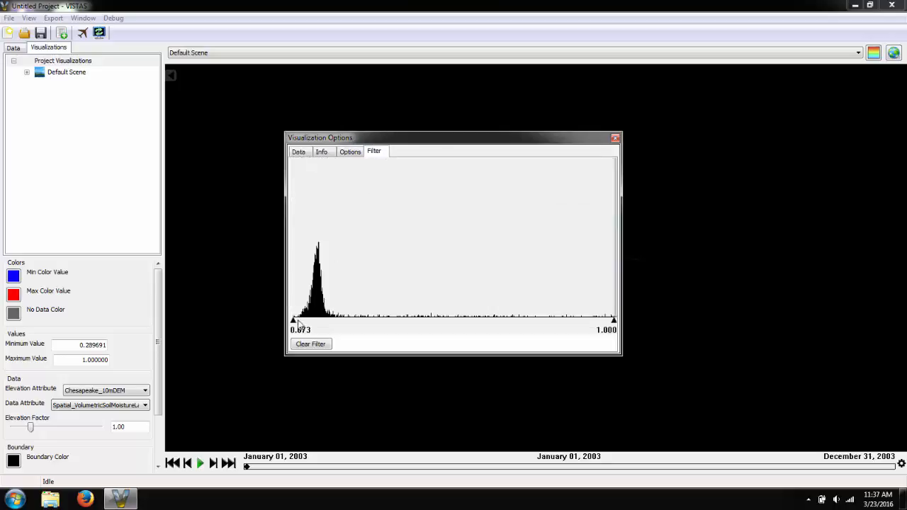
pyautogui.moveTo(293, 320); pyautogui.dragTo(311, 320)
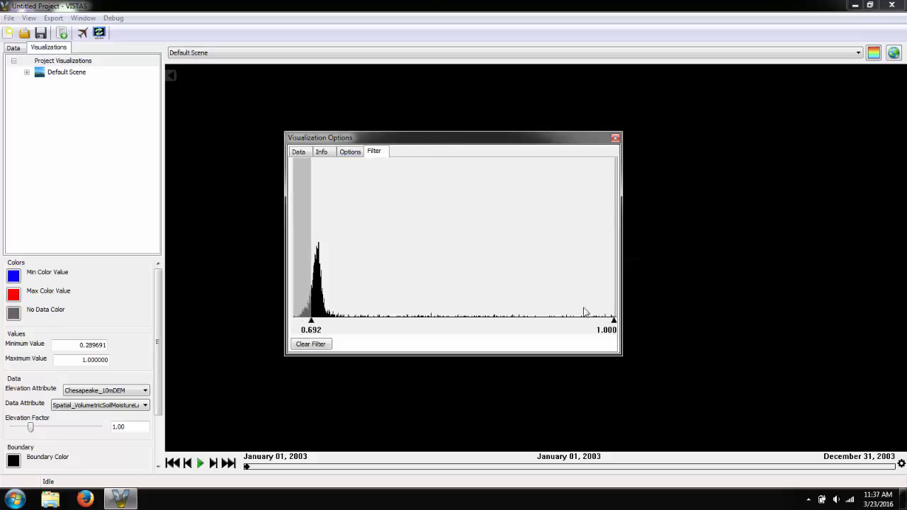
pyautogui.moveTo(613, 320); pyautogui.dragTo(570, 321)
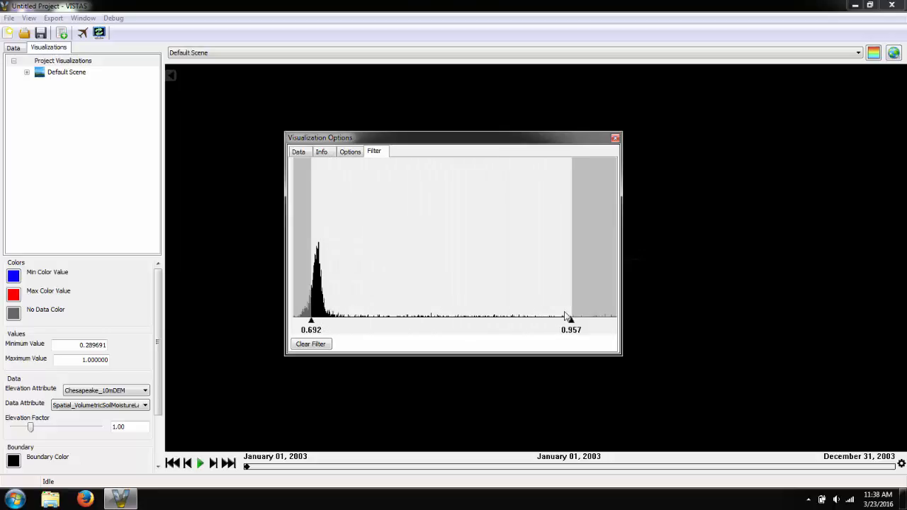
pyautogui.moveTo(311, 320); pyautogui.dragTo(300, 321)
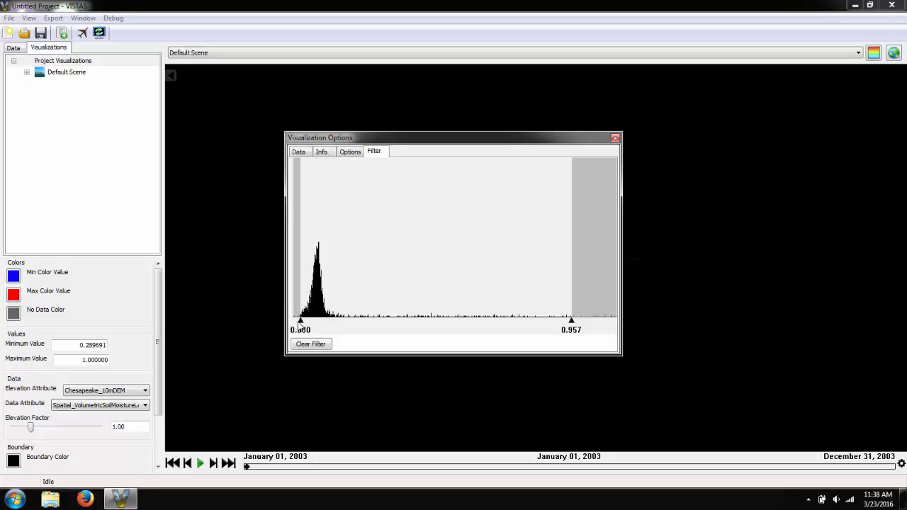
pyautogui.click(615, 138)
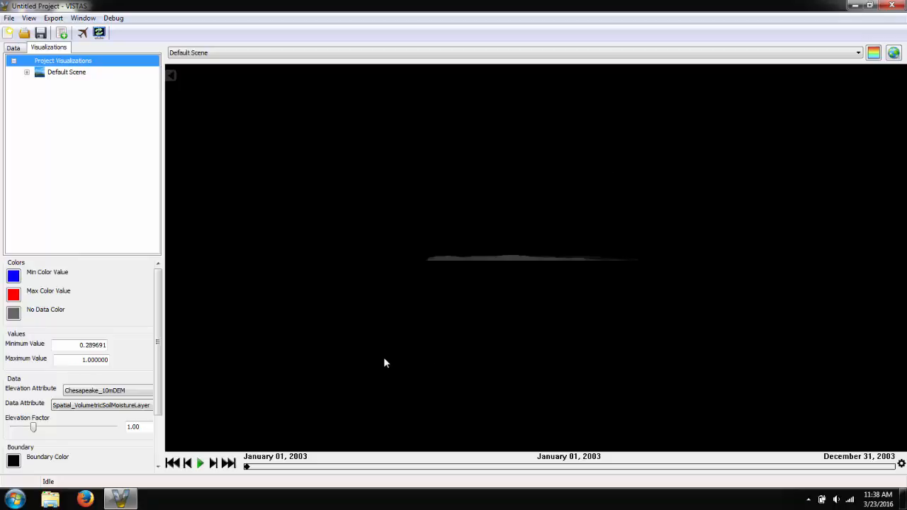
# - Examine the colored soil moisture area on the terrain from an oblique angle and review the visualization's settings
pyautogui.moveTo(384, 358); pyautogui.dragTo(762, 118)
pyautogui.scroll(5, 600, 259)
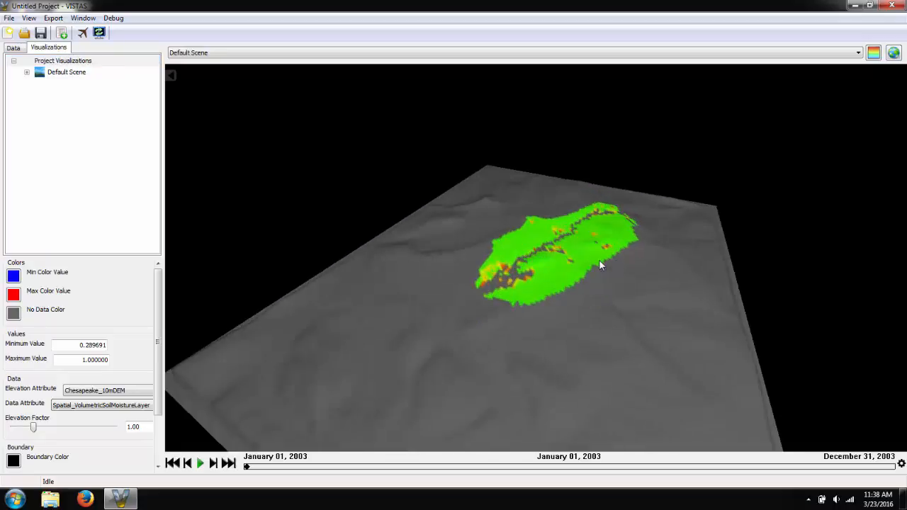
pyautogui.scroll(-3, 508, 260)
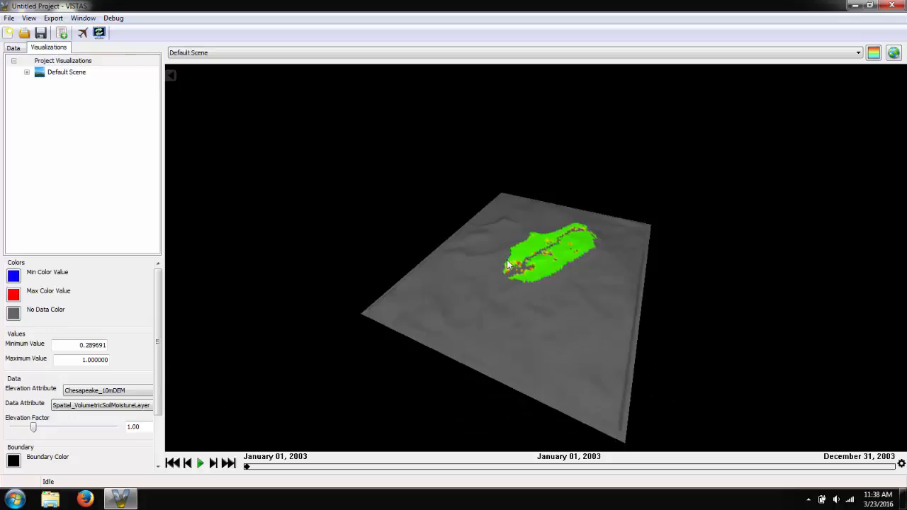
pyautogui.moveTo(508, 265)
pyautogui.mouseDown()
pyautogui.moveTo(484, 267)
pyautogui.moveTo(503, 277)
pyautogui.moveTo(537, 266)
pyautogui.moveTo(512, 243)
pyautogui.moveTo(504, 257)
pyautogui.mouseUp()
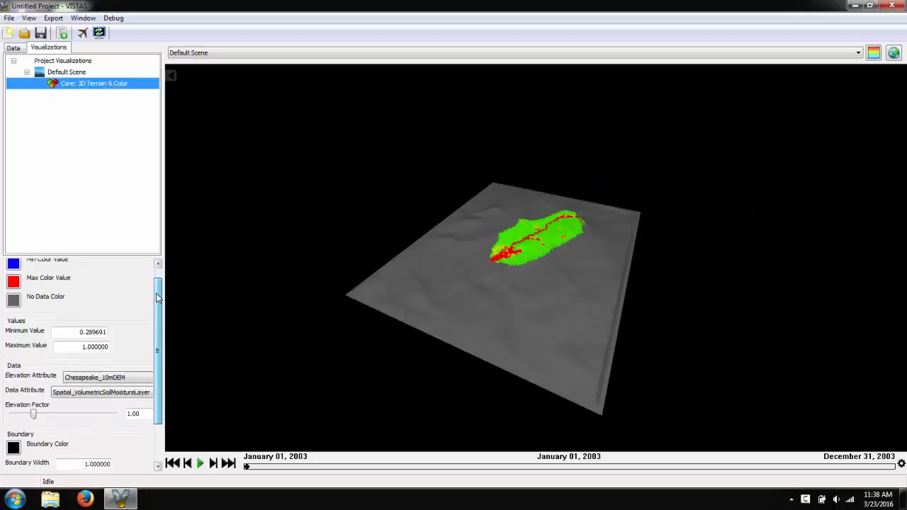
pyautogui.scroll(-2, 156, 310)
pyautogui.scroll(-2, 157, 310)
pyautogui.scroll(4, 160, 291)
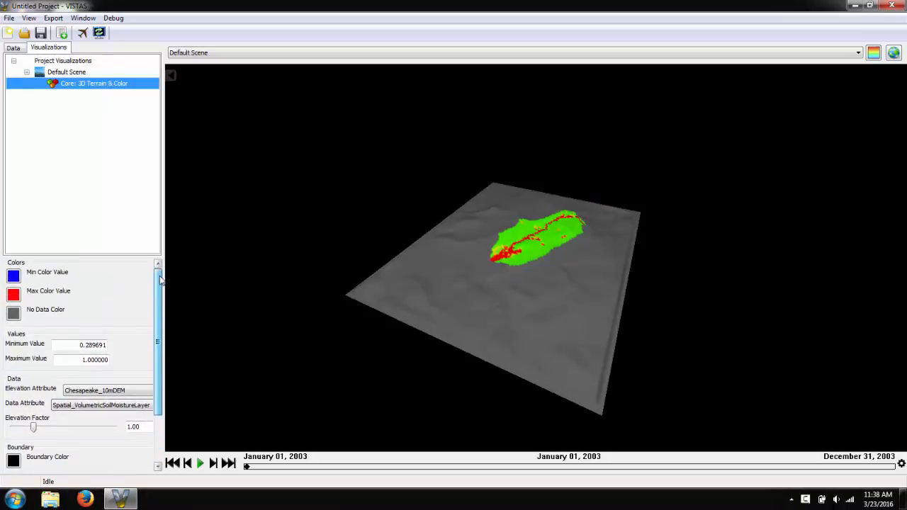
# - Change the minimum value color of the terrain visualization to dark green
pyautogui.click(13, 276)
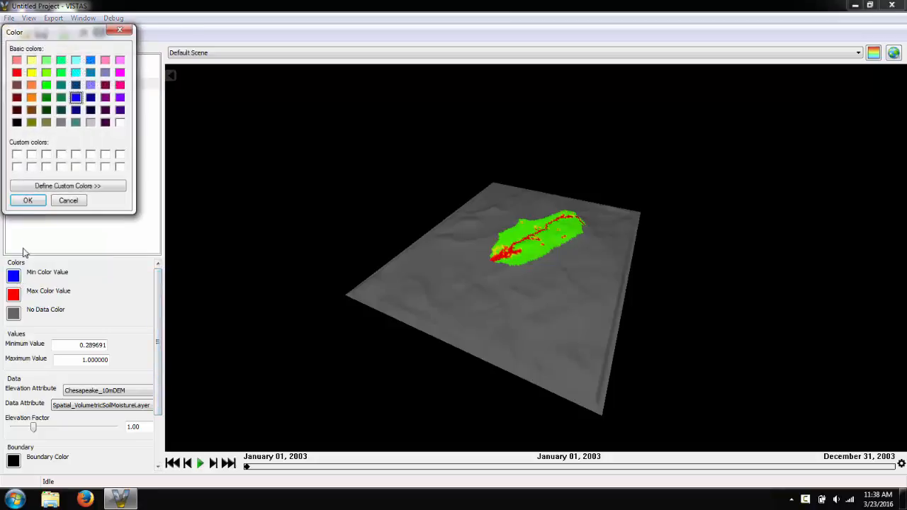
pyautogui.click(61, 97)
pyautogui.click(28, 200)
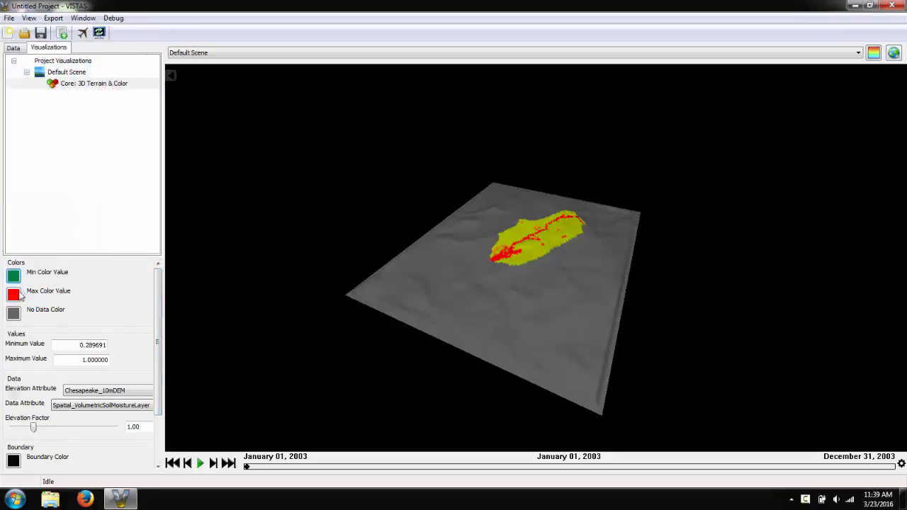
# - Hide the no-data values and replace per-vertex coloring with per-vertex lighting in the graphics options
pyautogui.scroll(-3, 16, 440)
pyautogui.click(10, 439)
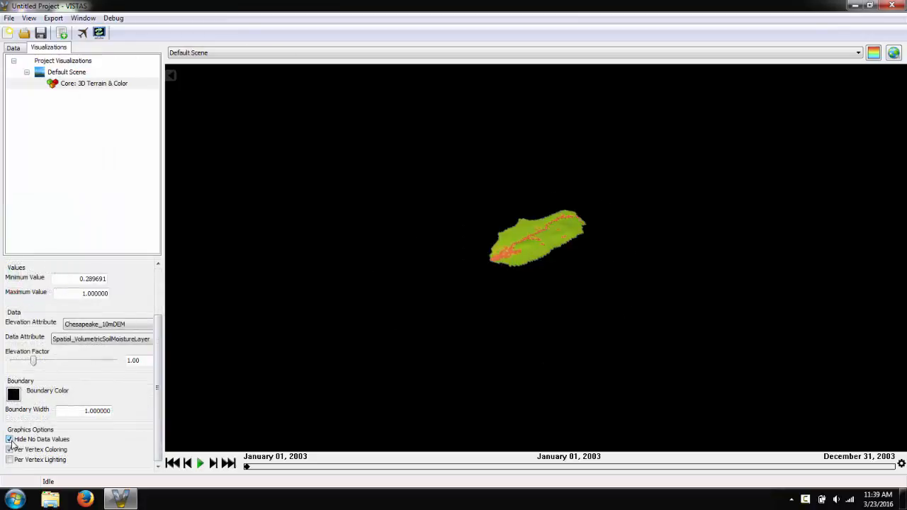
pyautogui.click(9, 460)
pyautogui.click(9, 450)
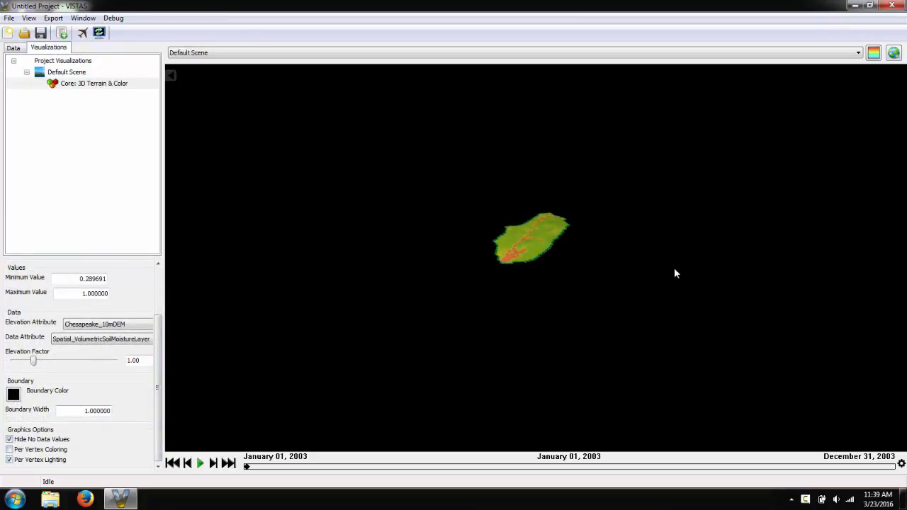
# - Exaggerate the terrain relief by raising the elevation factor to 3.75
pyautogui.scroll(3, 609, 282)
pyautogui.moveTo(567, 234); pyautogui.dragTo(576, 241)
pyautogui.moveTo(638, 232)
pyautogui.mouseDown()
pyautogui.moveTo(674, 241)
pyautogui.moveTo(686, 201)
pyautogui.mouseUp()
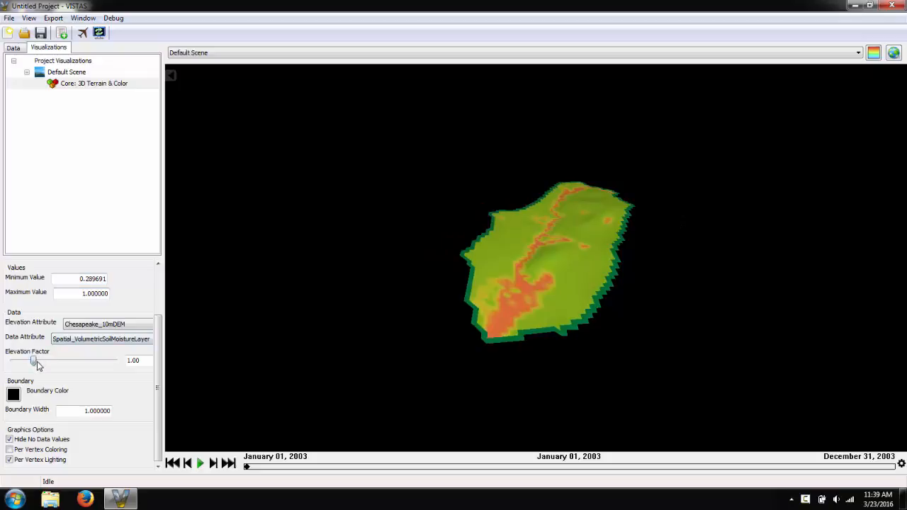
pyautogui.moveTo(33, 360); pyautogui.dragTo(88, 361)
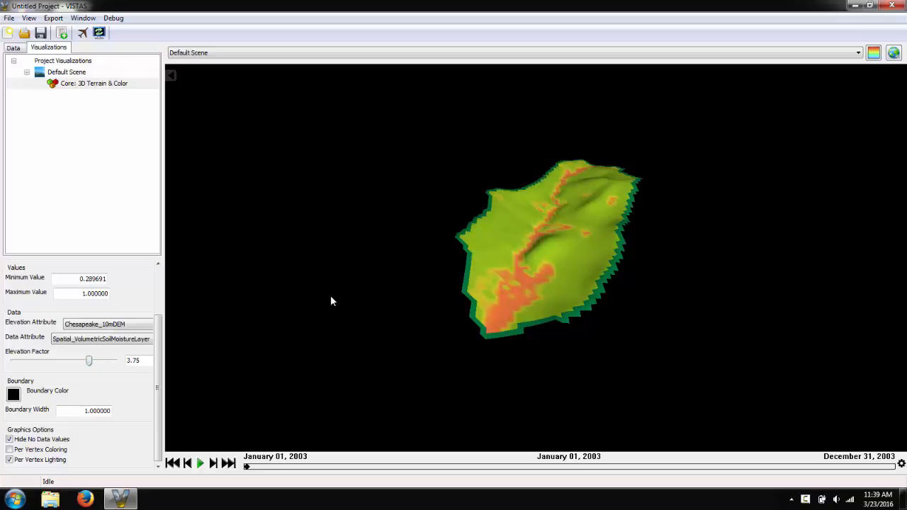
# - Play the soil moisture animation and, with the playback settings open, move the timeline ahead to late January 2003
pyautogui.click(200, 462)
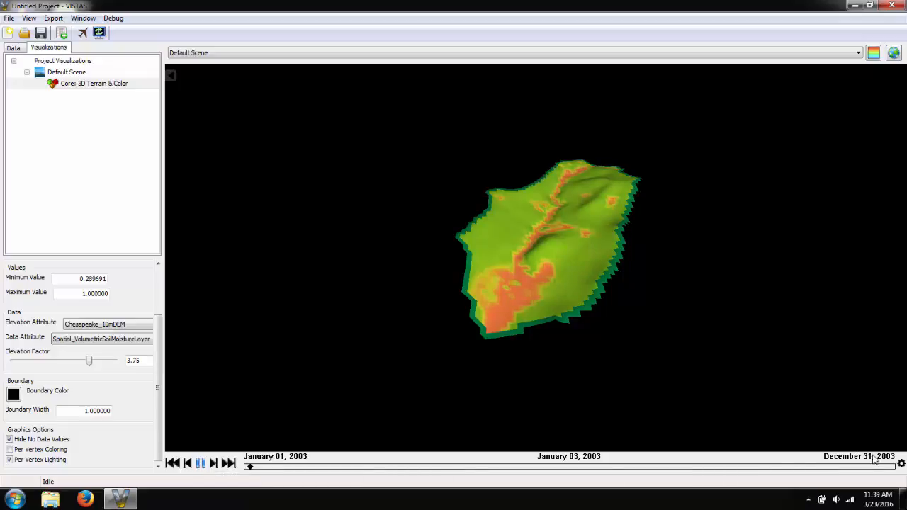
pyautogui.click(901, 463)
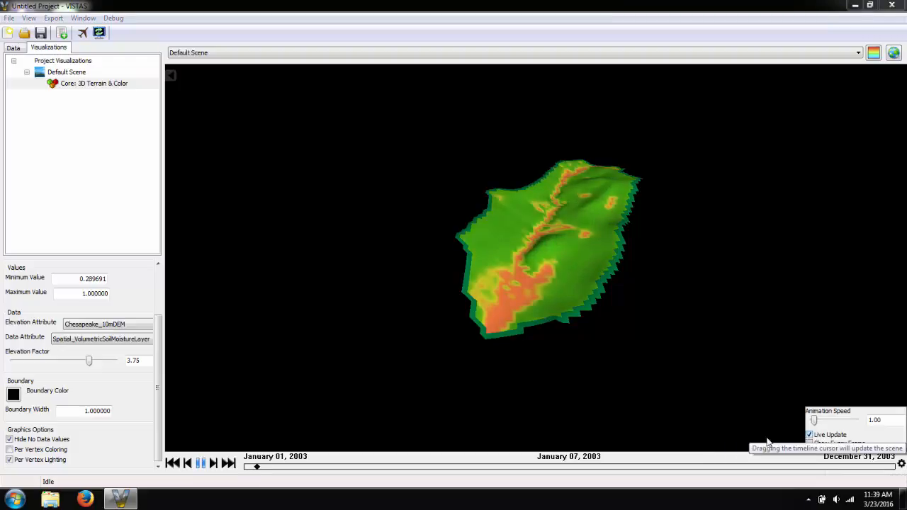
pyautogui.moveTo(258, 467); pyautogui.dragTo(287, 473)
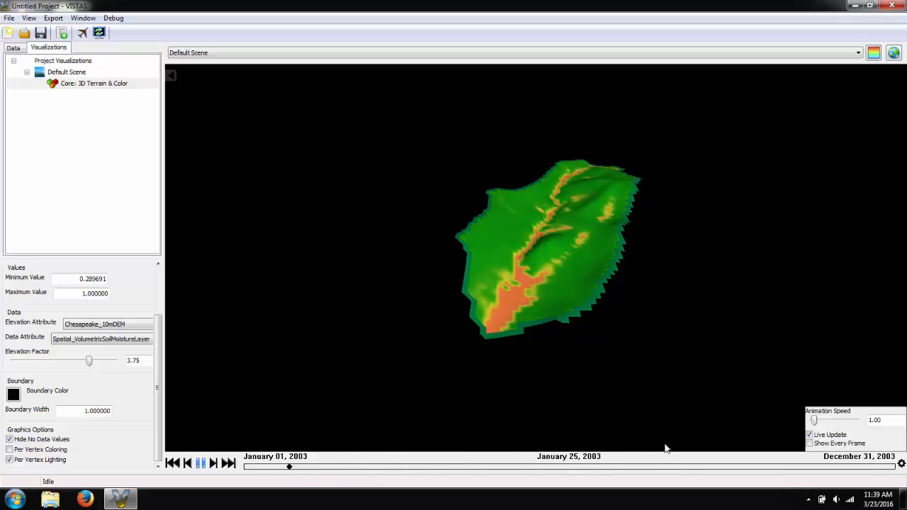
# - Turn off Live Update for the timeline and set the animation speed to 1.27
pyautogui.click(810, 435)
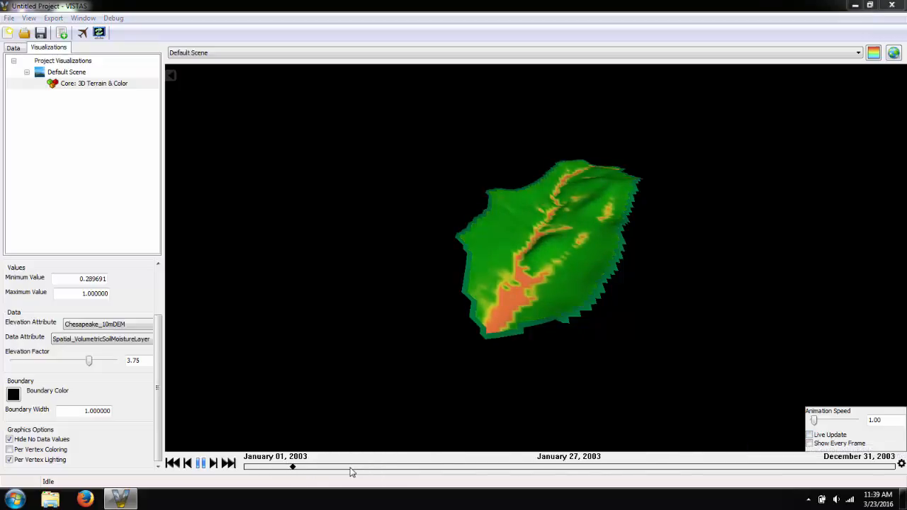
pyautogui.moveTo(297, 472)
pyautogui.mouseDown()
pyautogui.moveTo(438, 470)
pyautogui.moveTo(299, 470)
pyautogui.mouseUp()
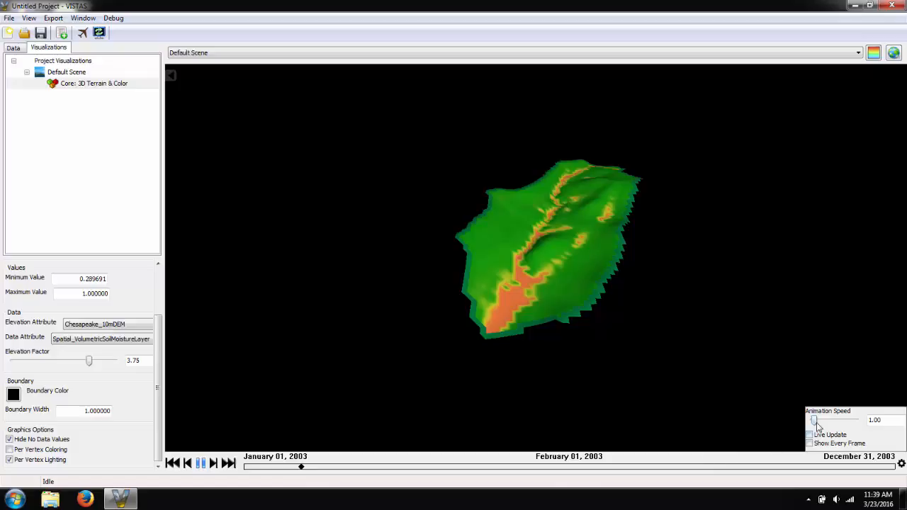
pyautogui.moveTo(817, 423); pyautogui.dragTo(858, 422)
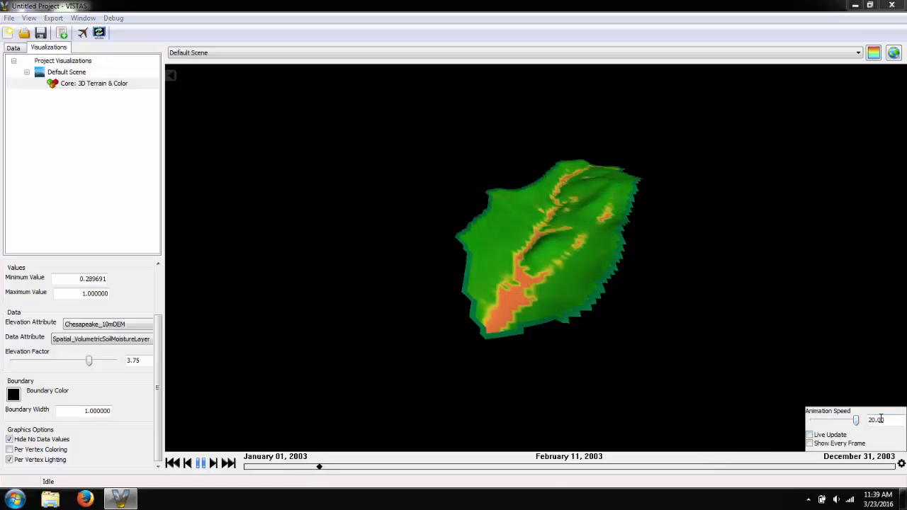
pyautogui.doubleClick(870, 421)
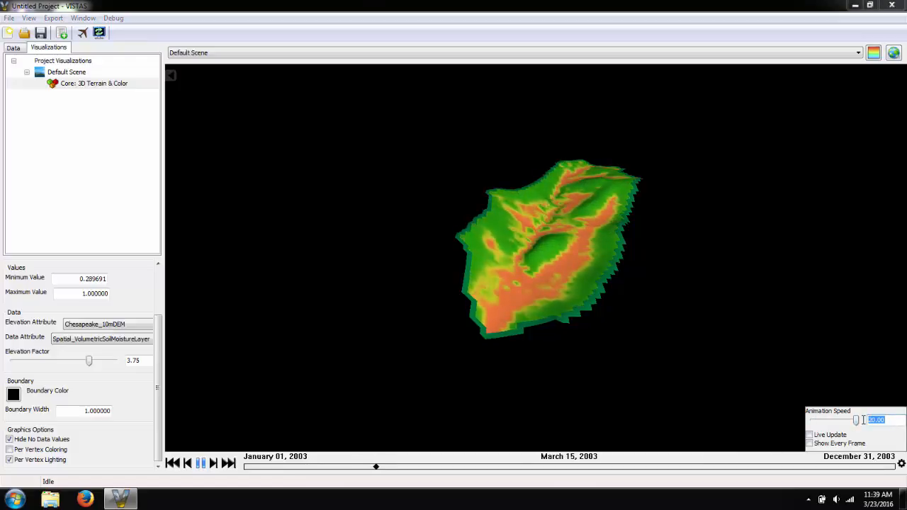
pyautogui.write('1.27')
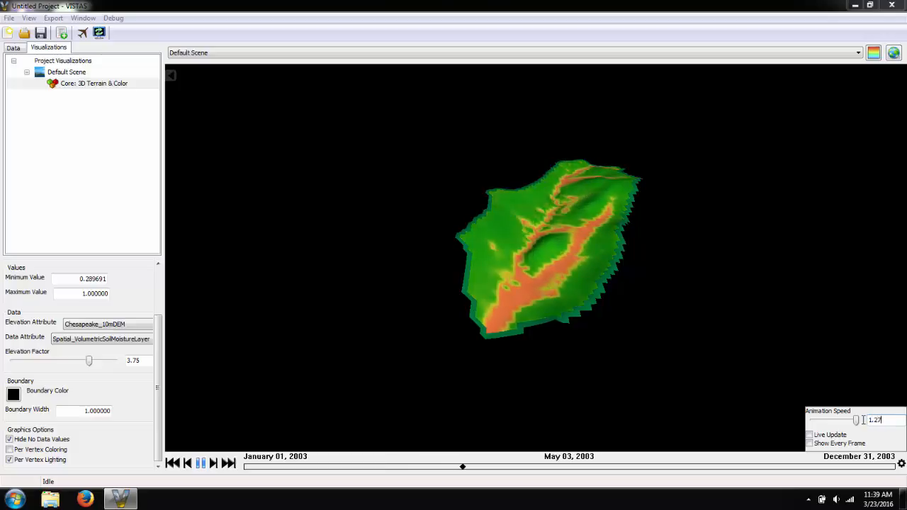
pyautogui.press('Return')
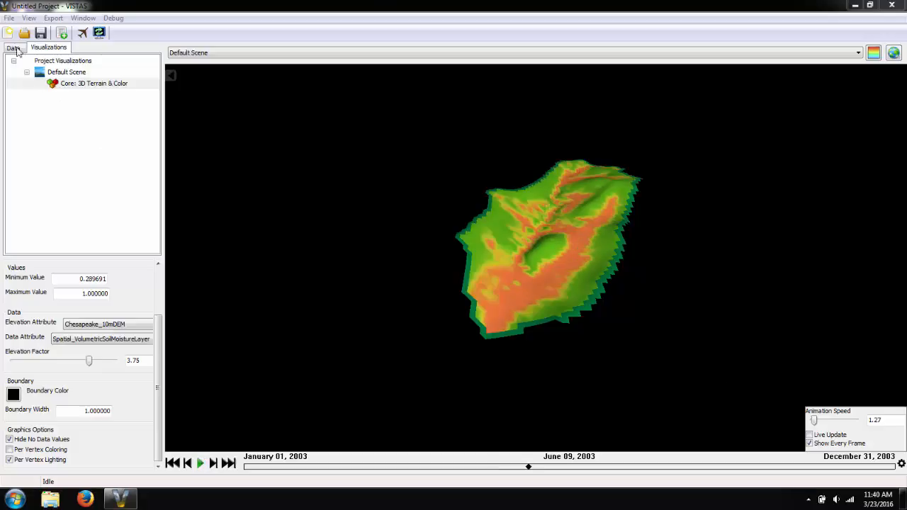
# - Save the project as myfirstvistasproject in the Chesapeake_10m_MultiCover_AGU-SpatialData folder
pyautogui.click(10, 19)
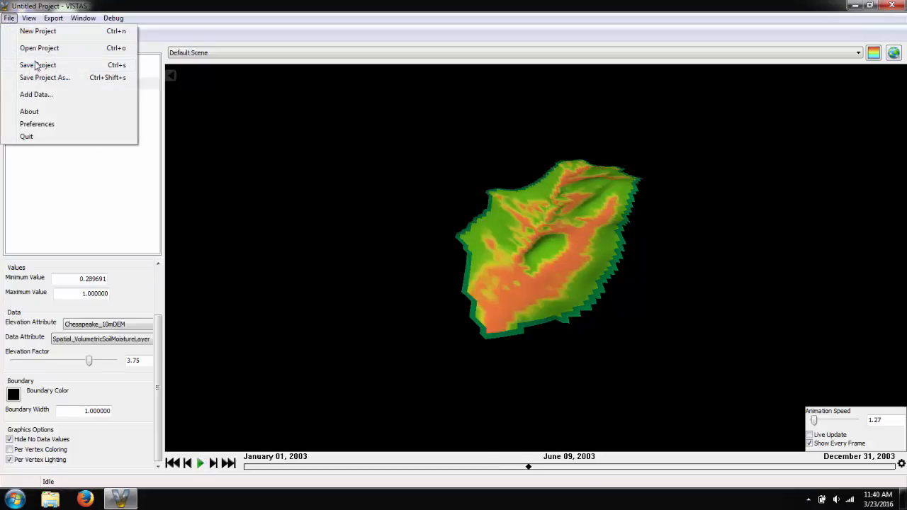
pyautogui.click(82, 68)
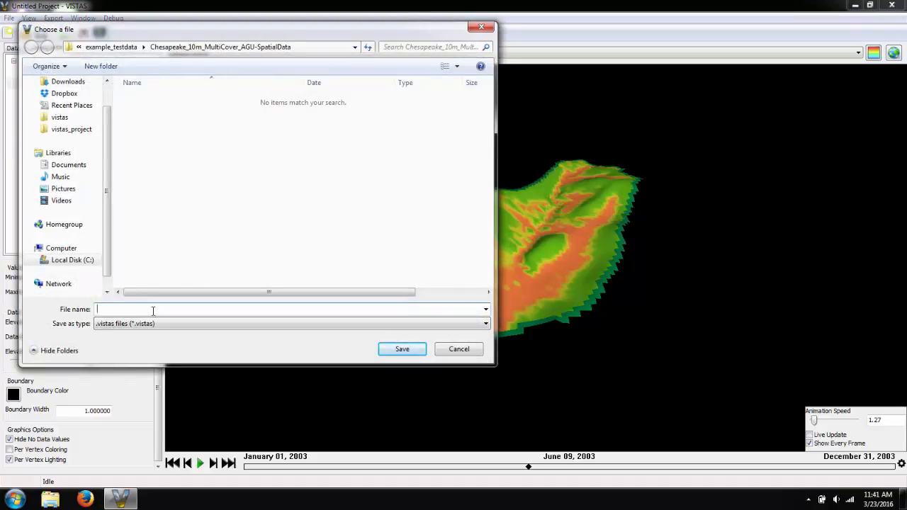
pyautogui.write('myfirstvistasproject')
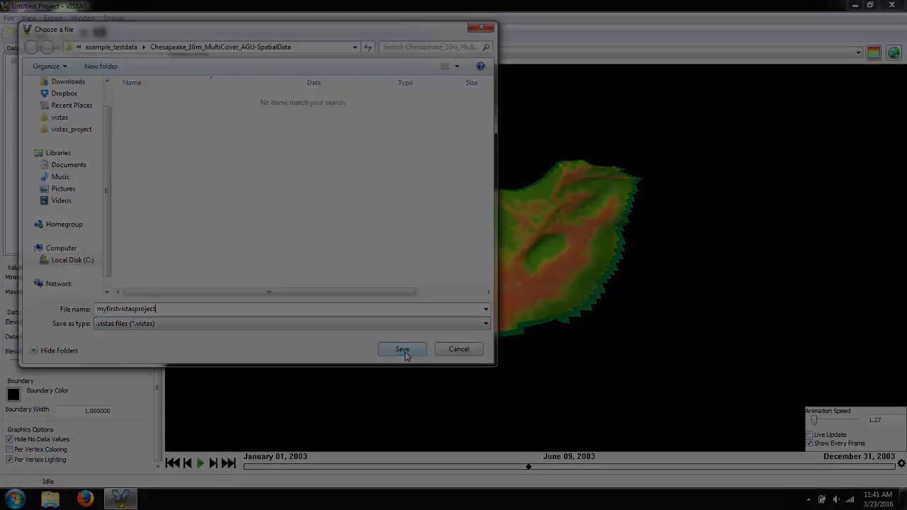